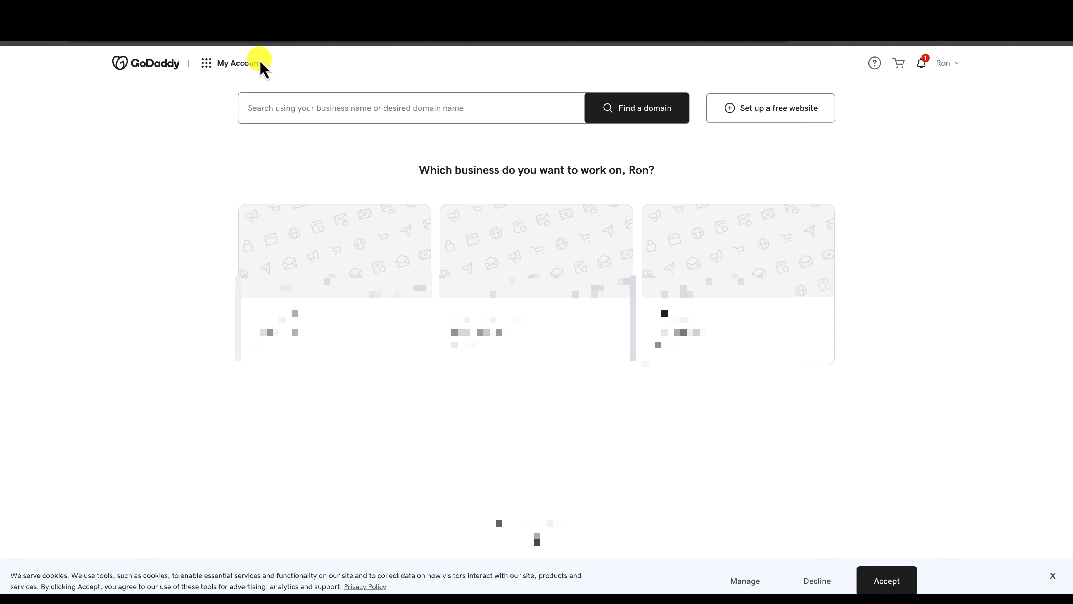
Go to the Domain Portfolio through the account menu's Domains quick link.
click(230, 63)
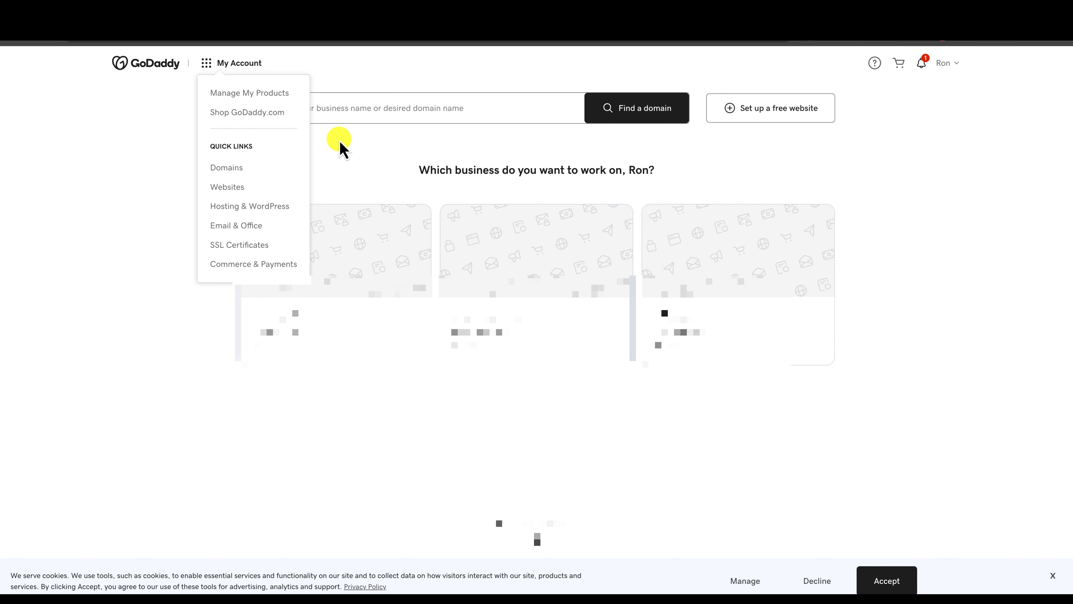
click(232, 169)
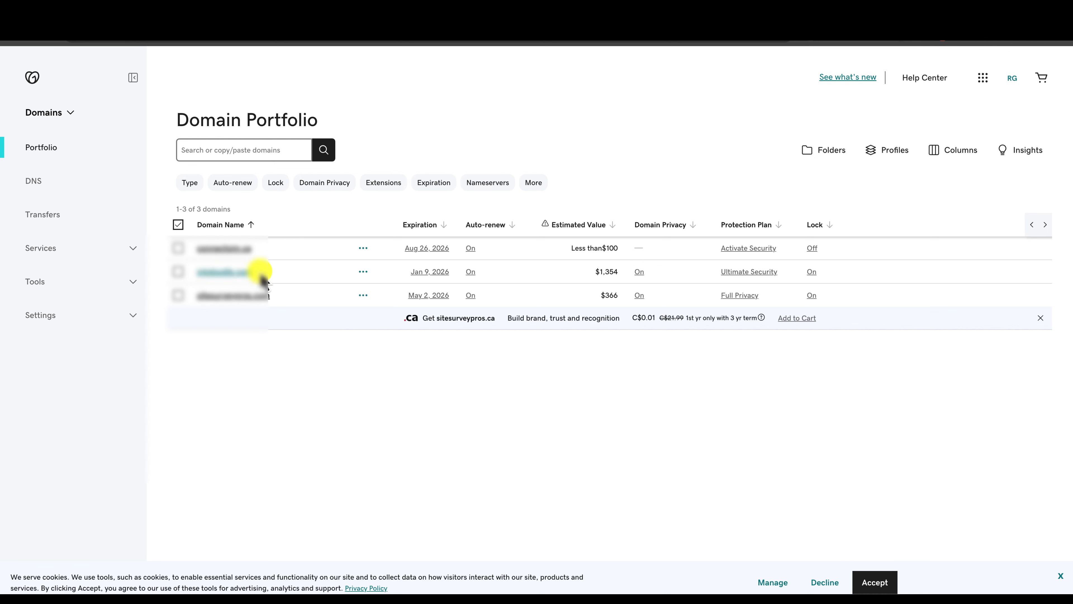
Open the domain's DNS settings and the Edit nameservers dialog showing the us264.siteground.us nameservers.
click(230, 273)
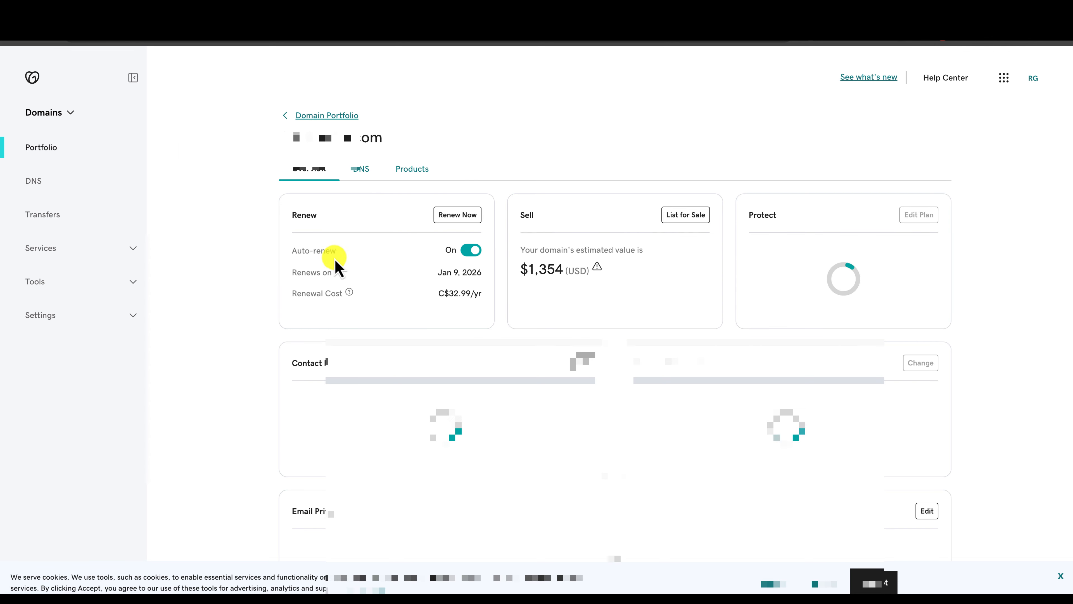
click(366, 170)
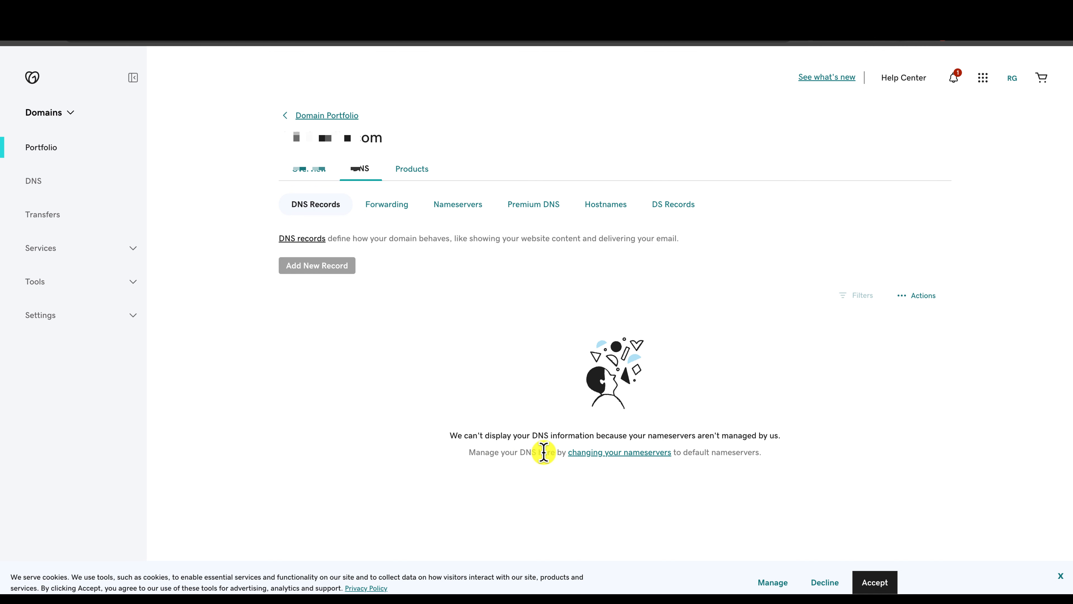
click(634, 460)
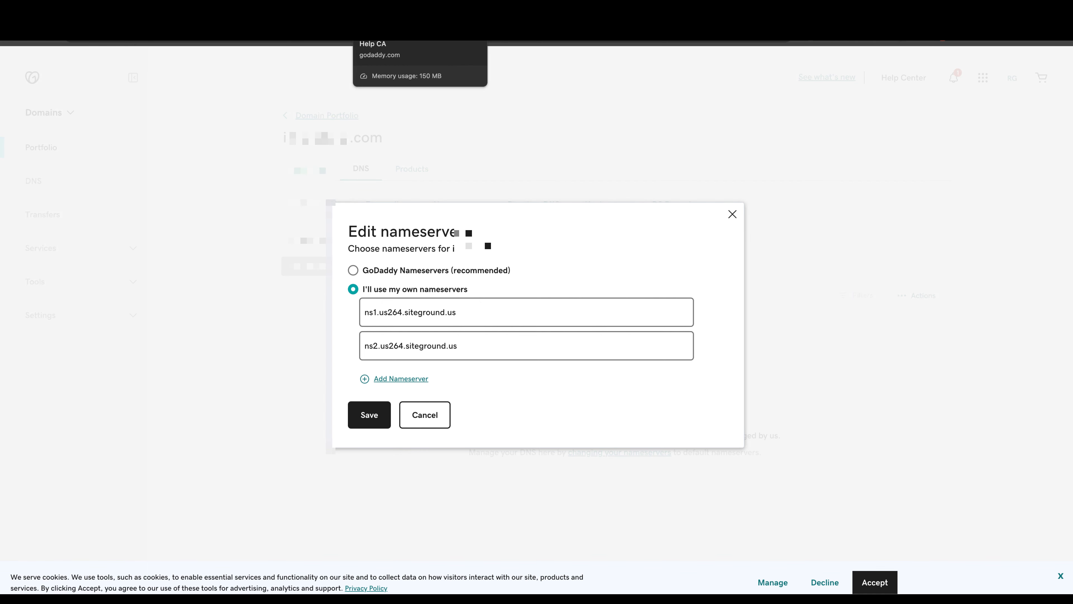
Switch to the SiteGround tab showing the My Websites list.
click(357, 36)
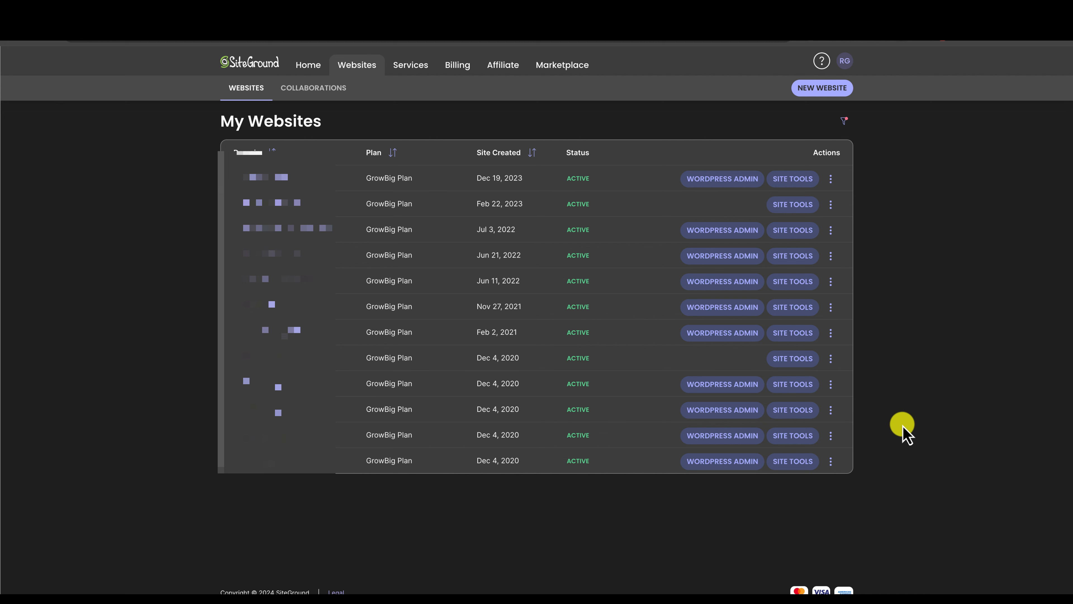
Add inkdoodle.ca as an existing domain and create a blank site with no extras.
click(807, 91)
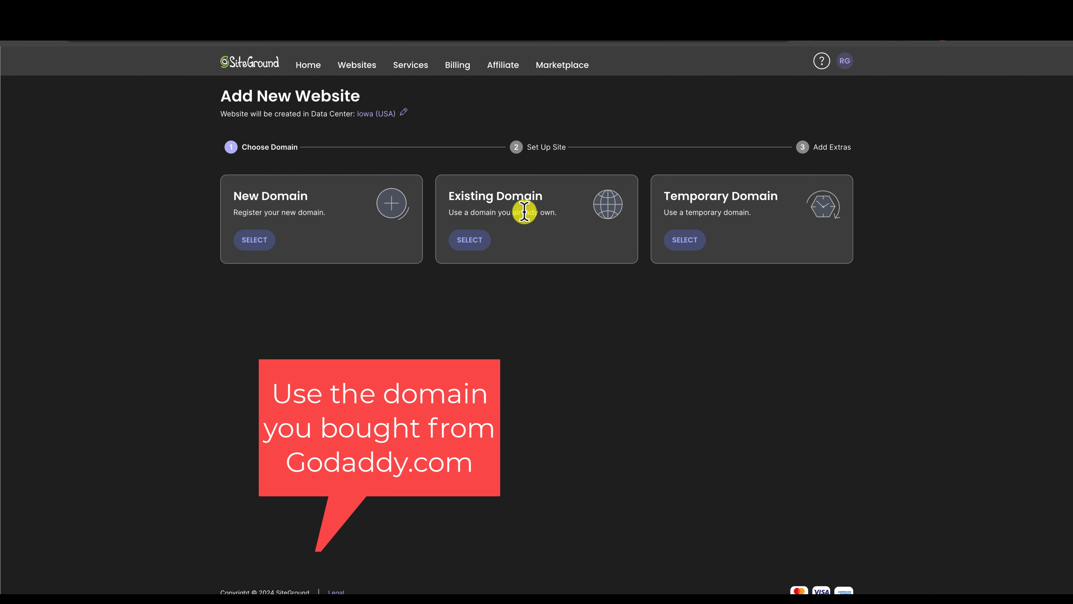
click(475, 245)
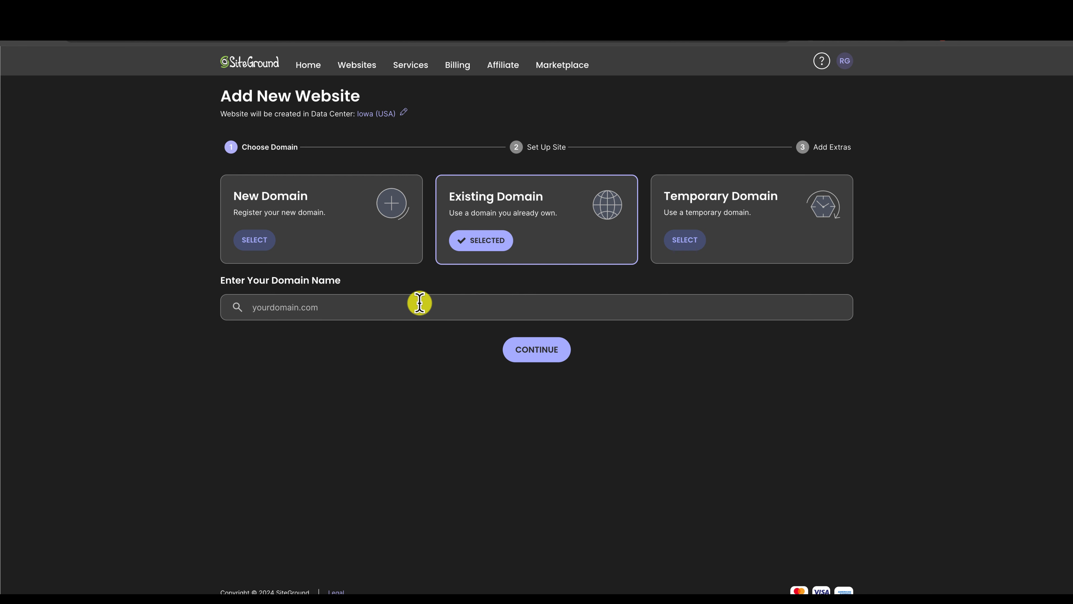
click(513, 360)
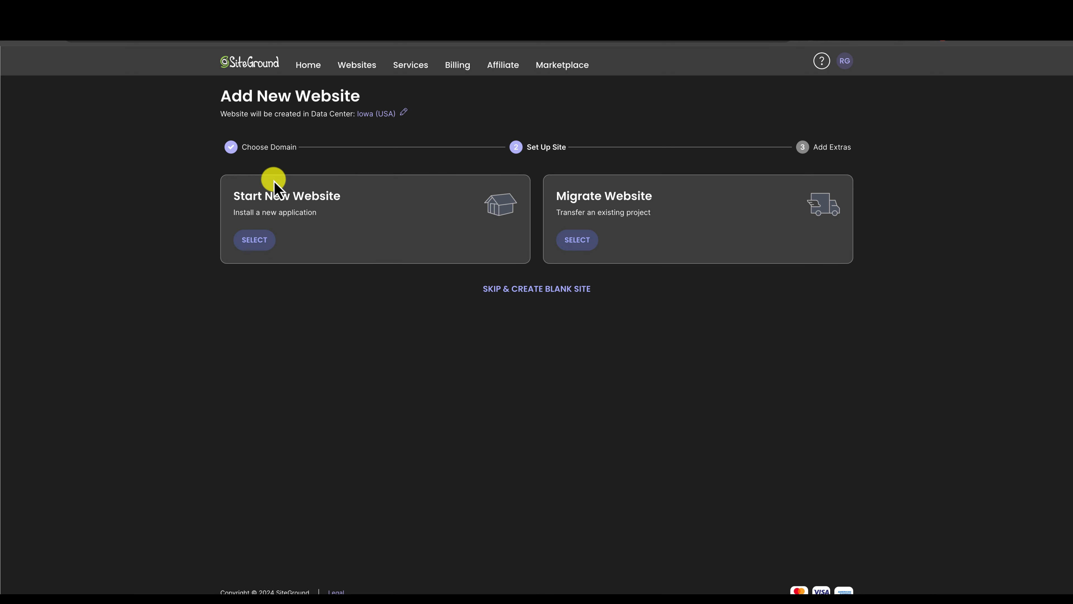
click(525, 291)
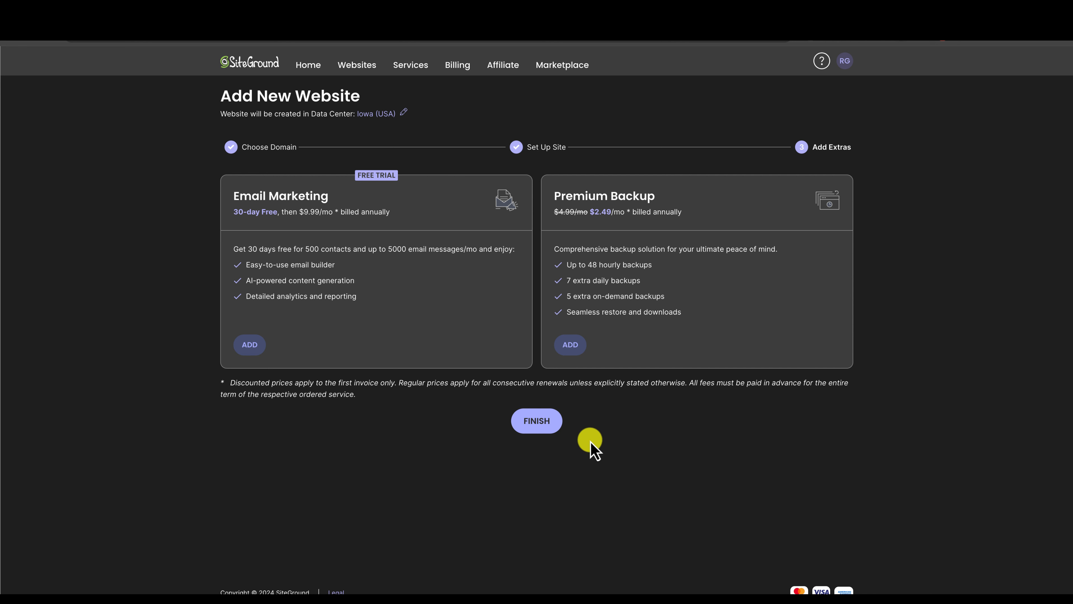
click(537, 420)
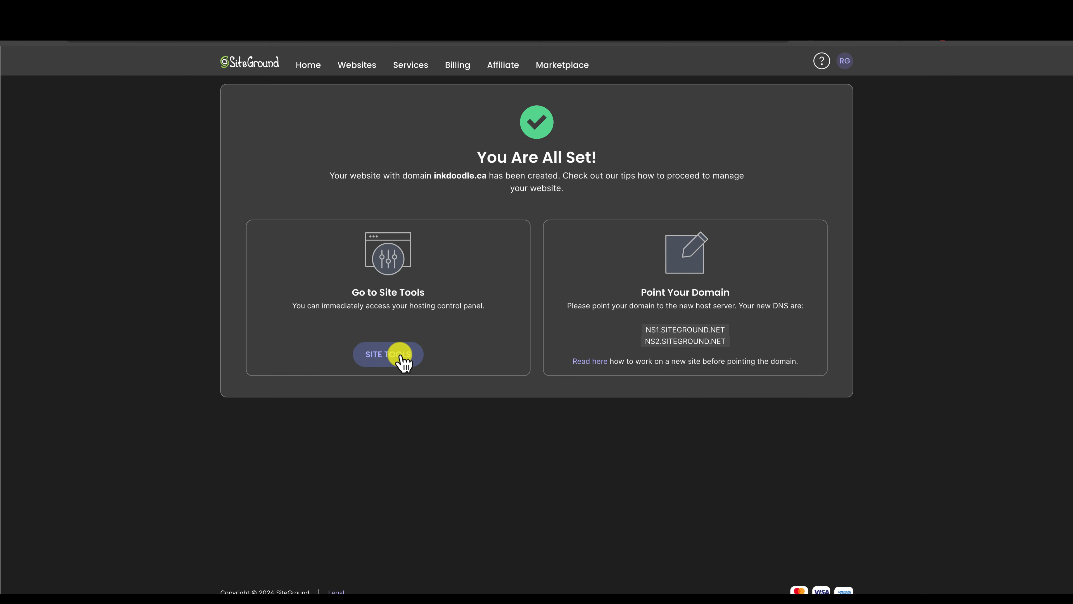
Open Site Tools from the websites list and look over the listed name servers.
click(400, 357)
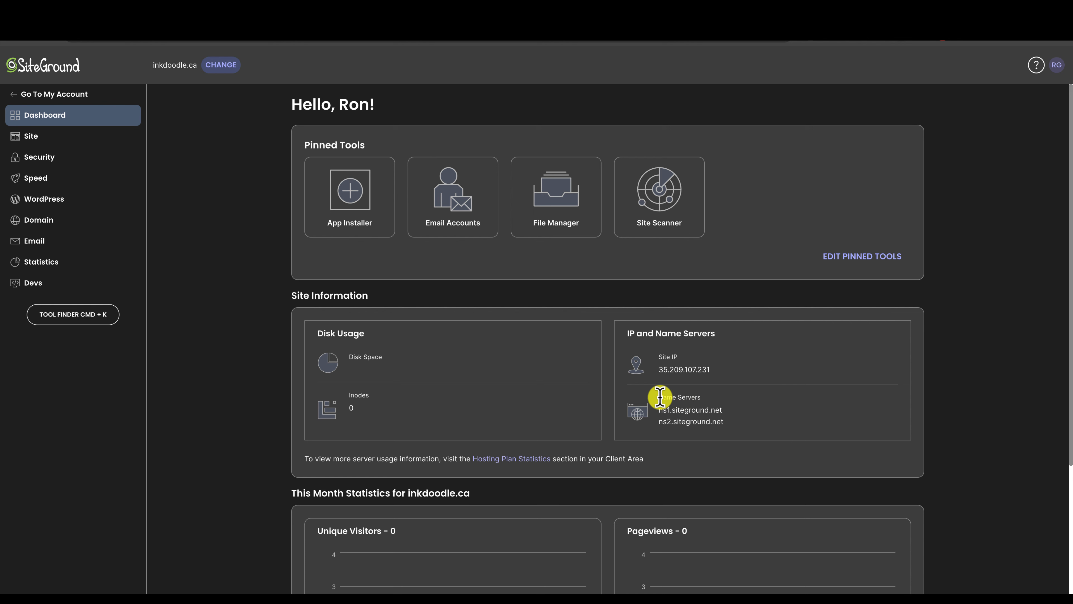
drag(667, 398, 721, 417)
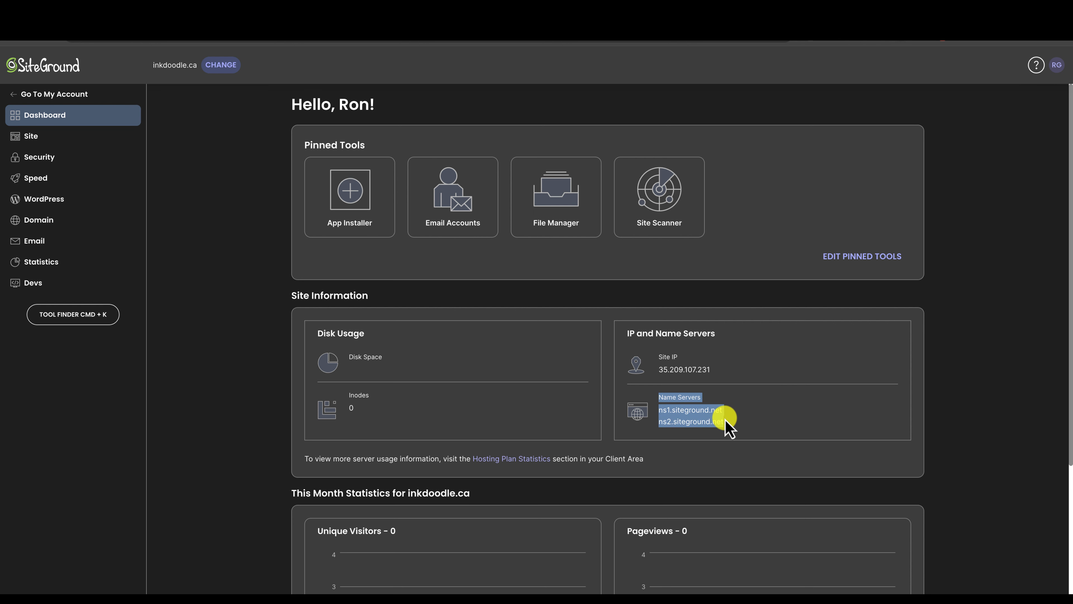
click(666, 414)
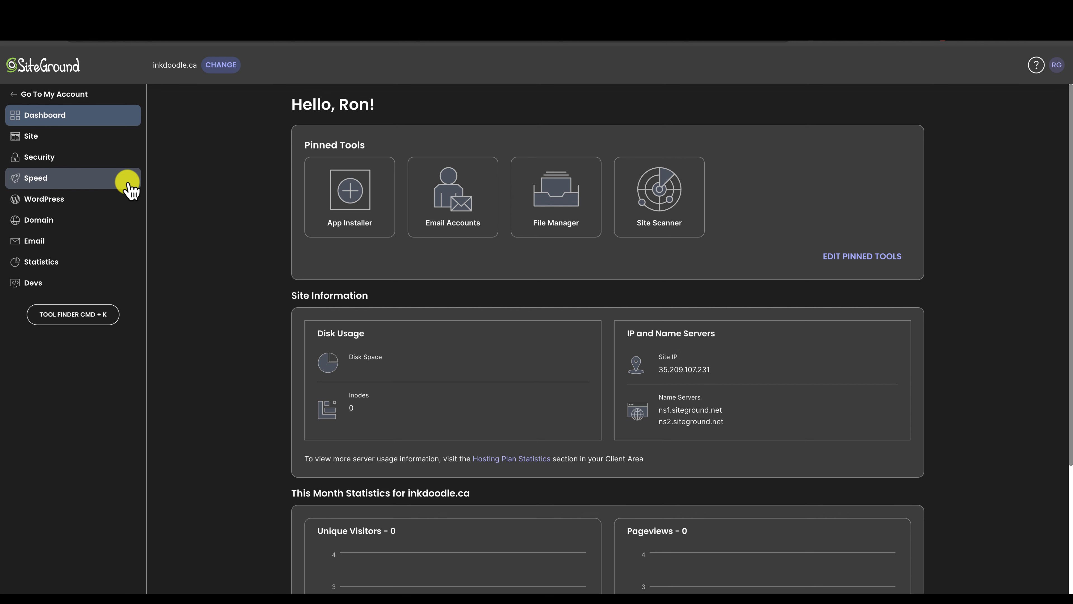
click(24, 93)
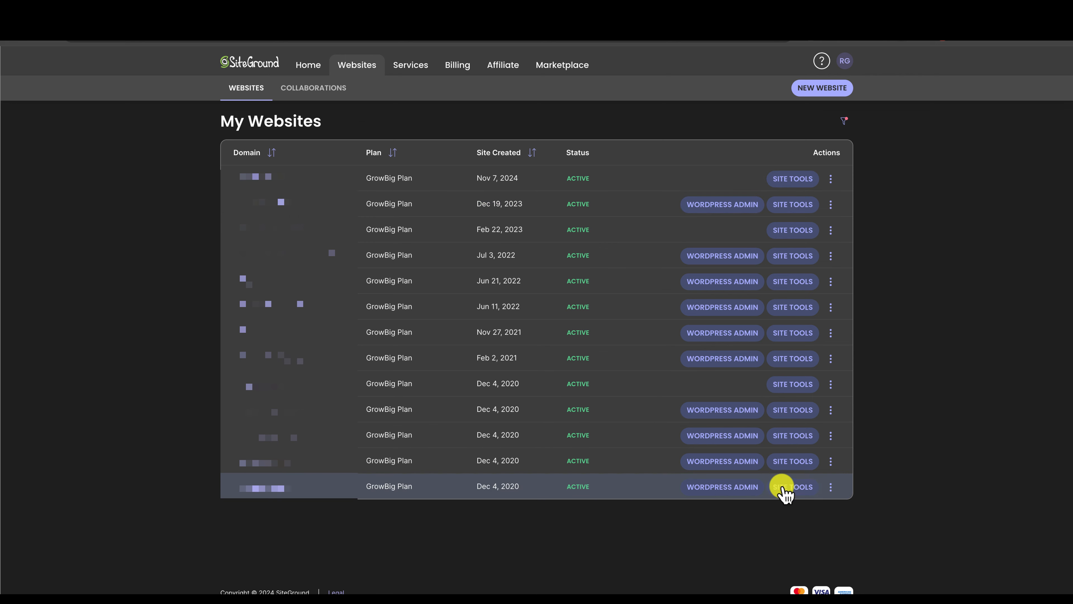
click(799, 462)
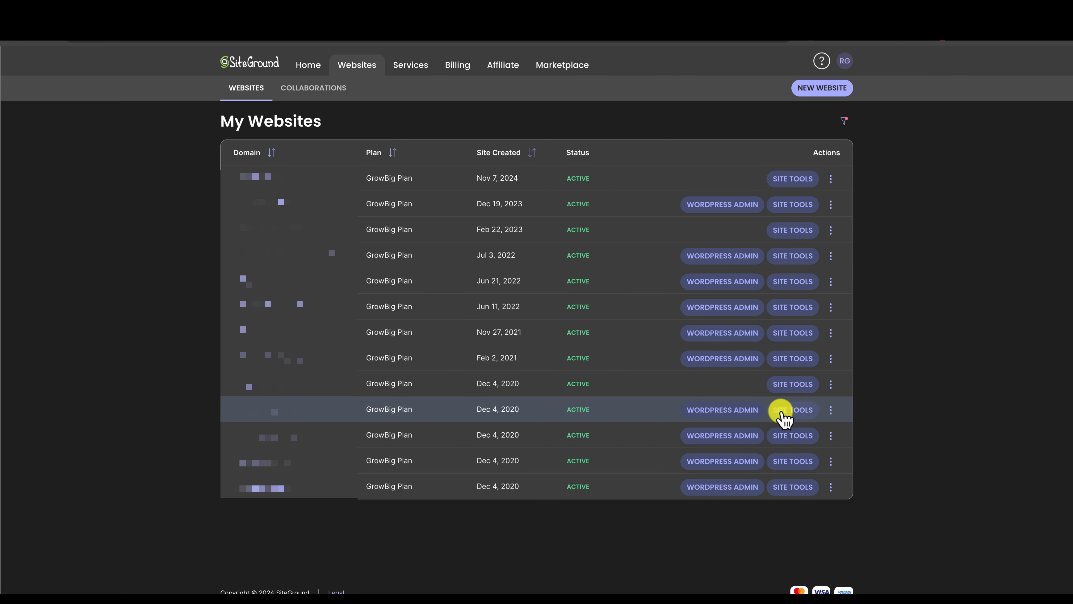
click(784, 417)
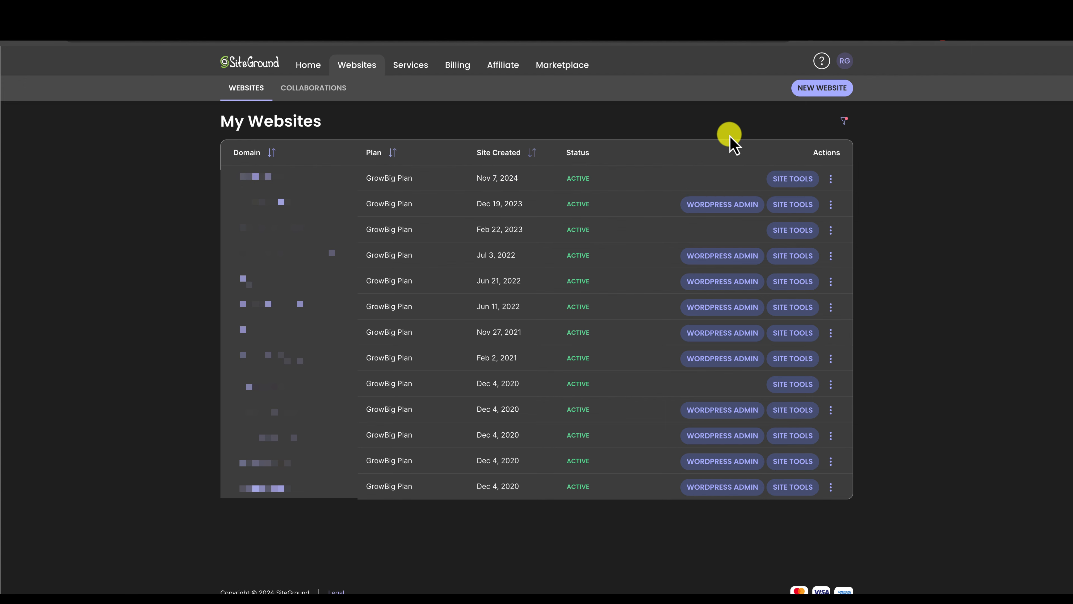
Copy ns1.siteground.net from inkdoodle.ca's Site Tools and select GoDaddy's first nameserver entry.
click(796, 181)
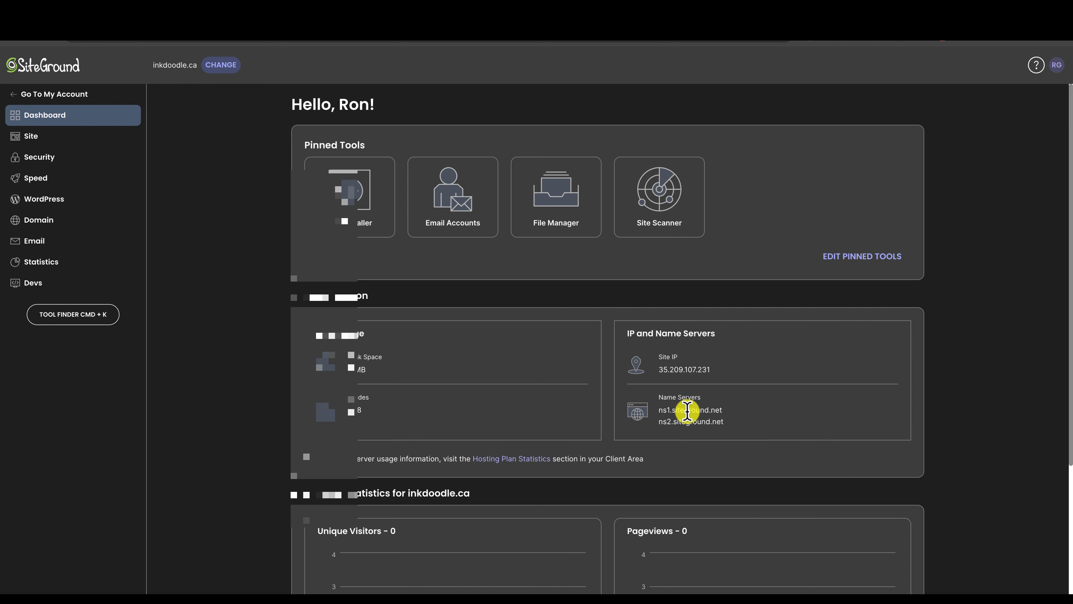
drag(659, 410, 756, 411)
key(ctrl+c)
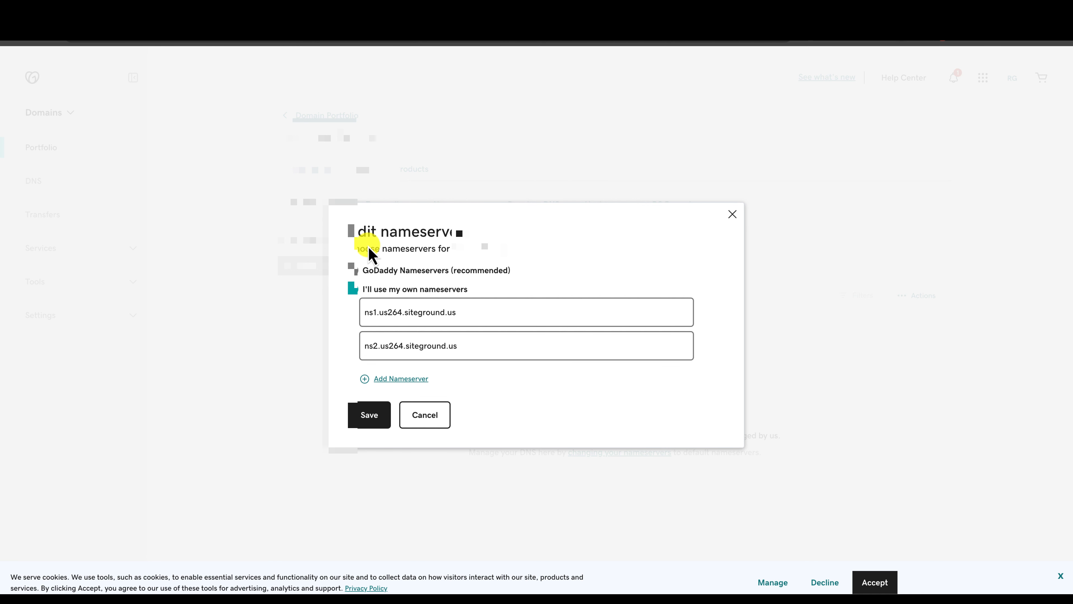
drag(456, 312, 398, 309)
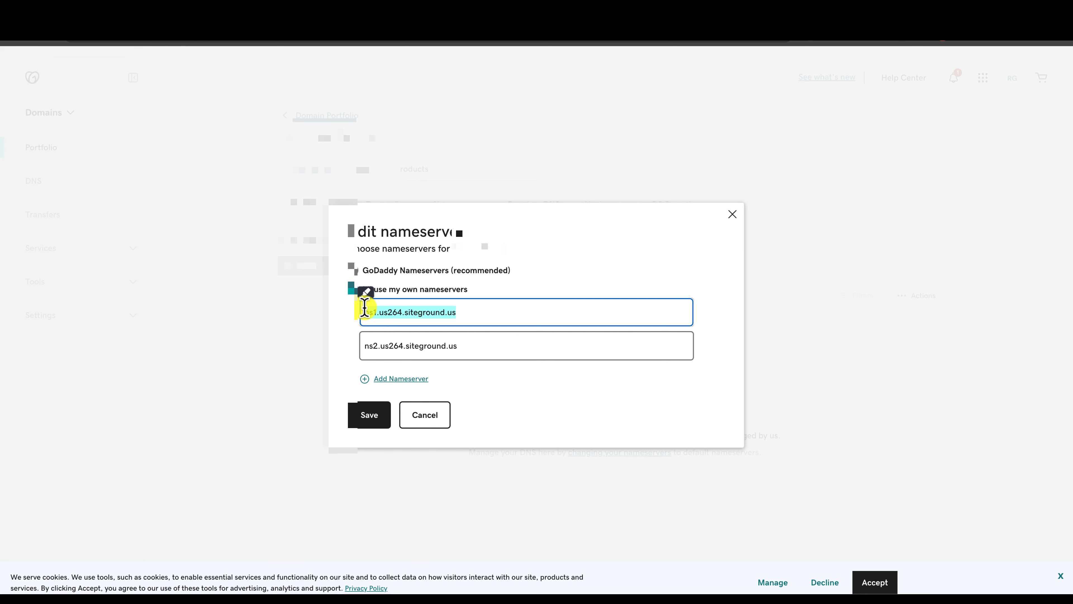
Replace GoDaddy's nameservers with ns1.siteground.net and ns2.siteground.net and save.
key(ctrl+v)
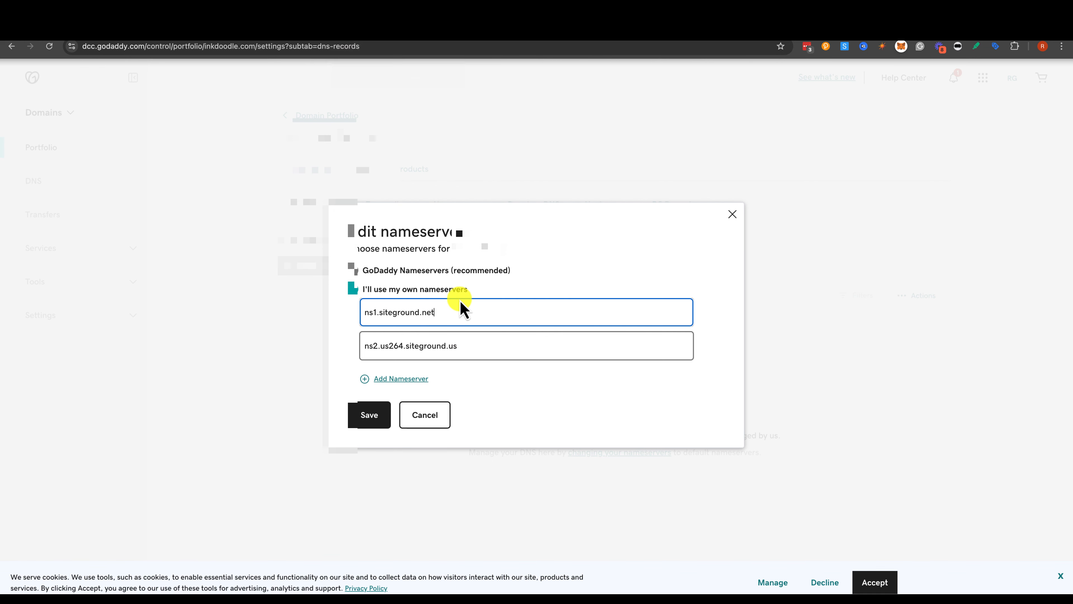
drag(474, 348, 367, 338)
text(ns2.siteground.net)
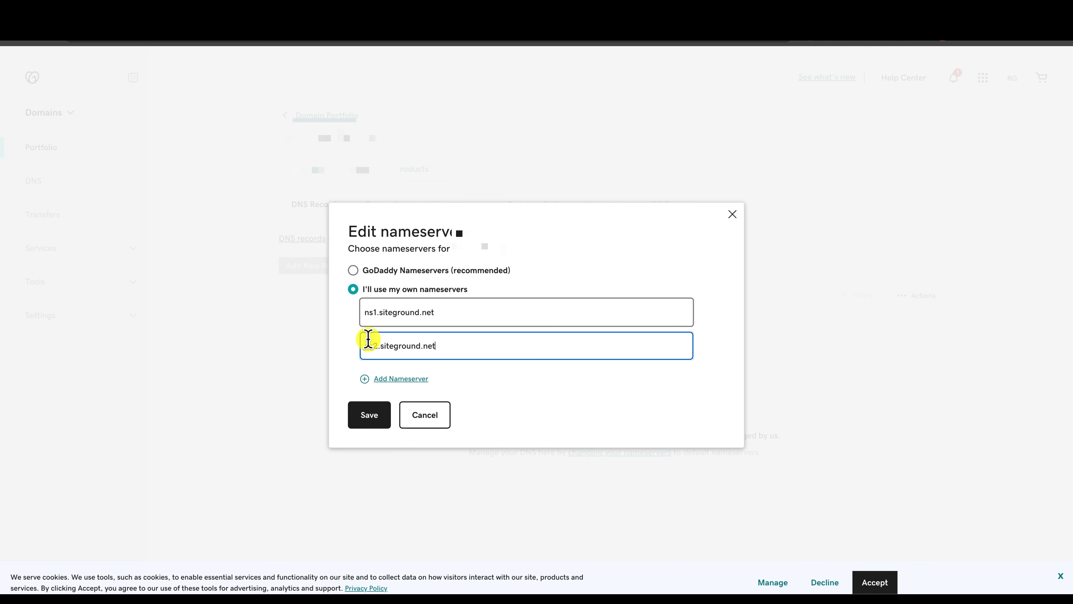
click(370, 417)
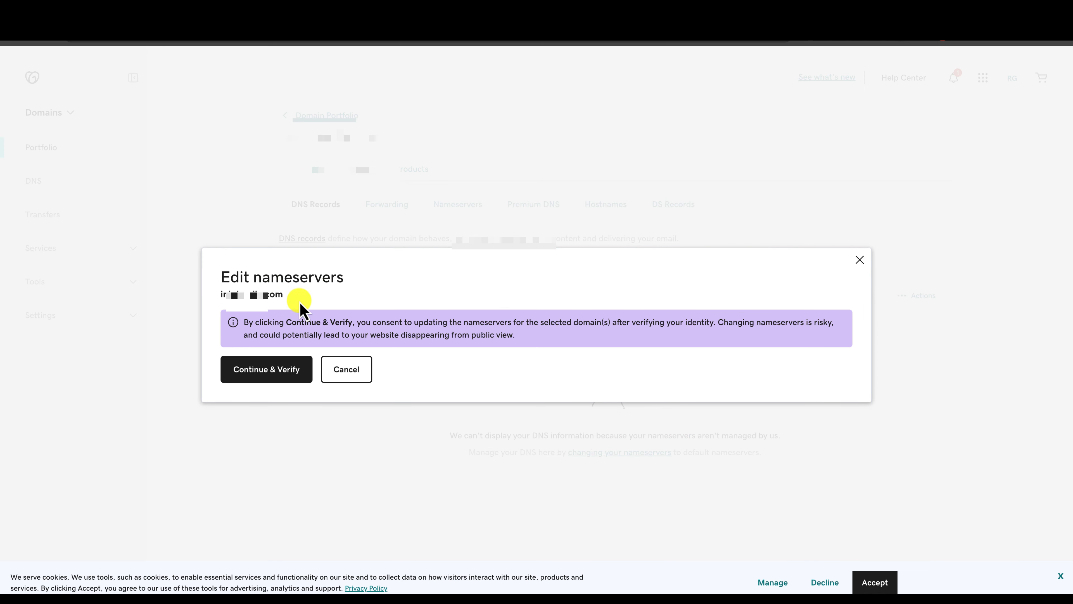
Consent to the nameserver change, dismiss identity verification, and return to the SiteGround dashboard.
click(283, 371)
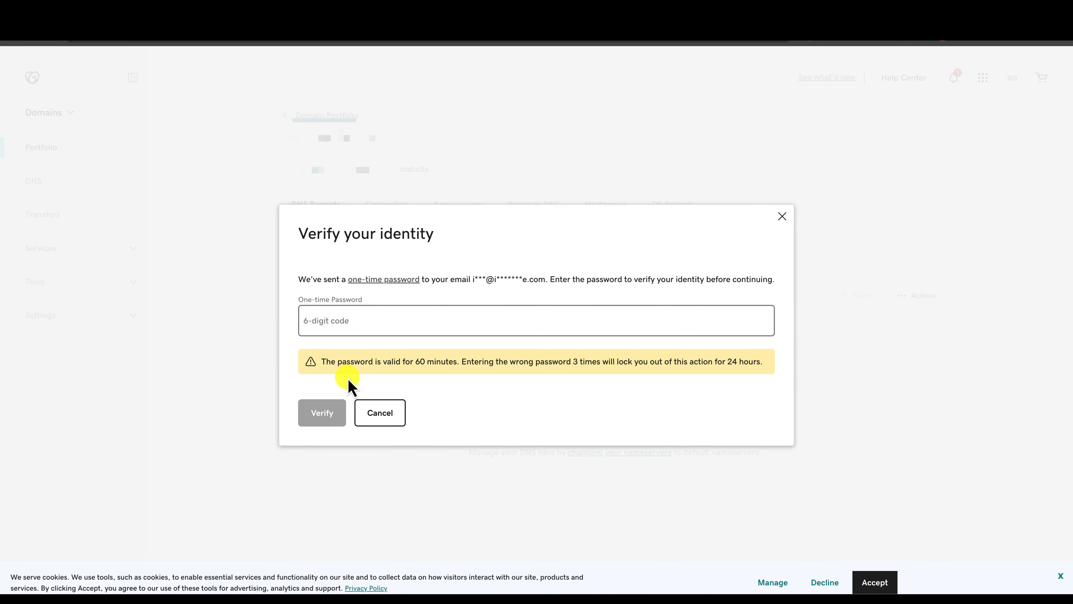
click(780, 216)
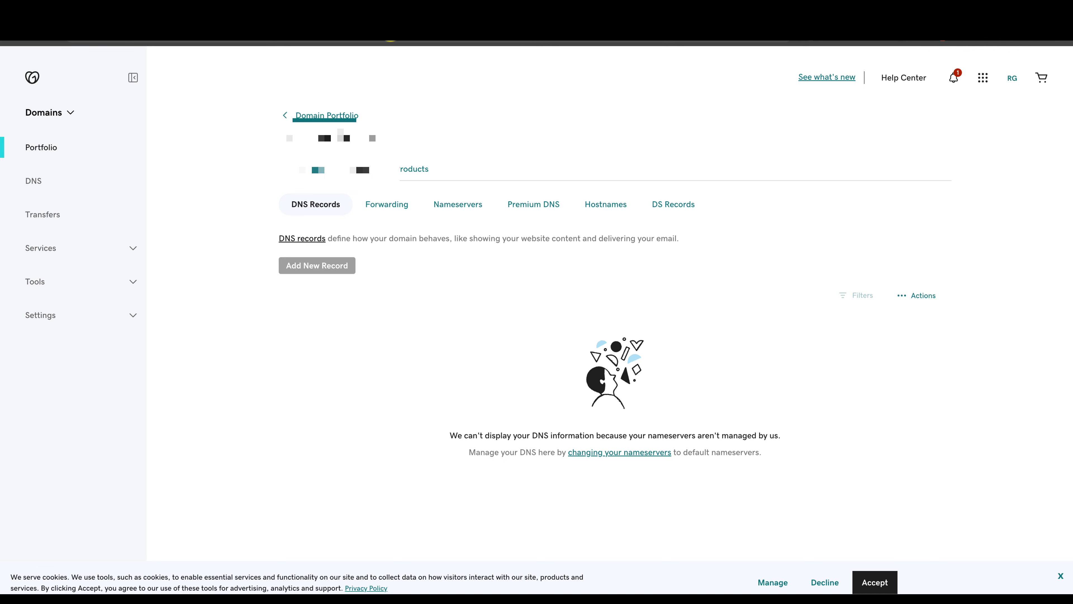
click(397, 11)
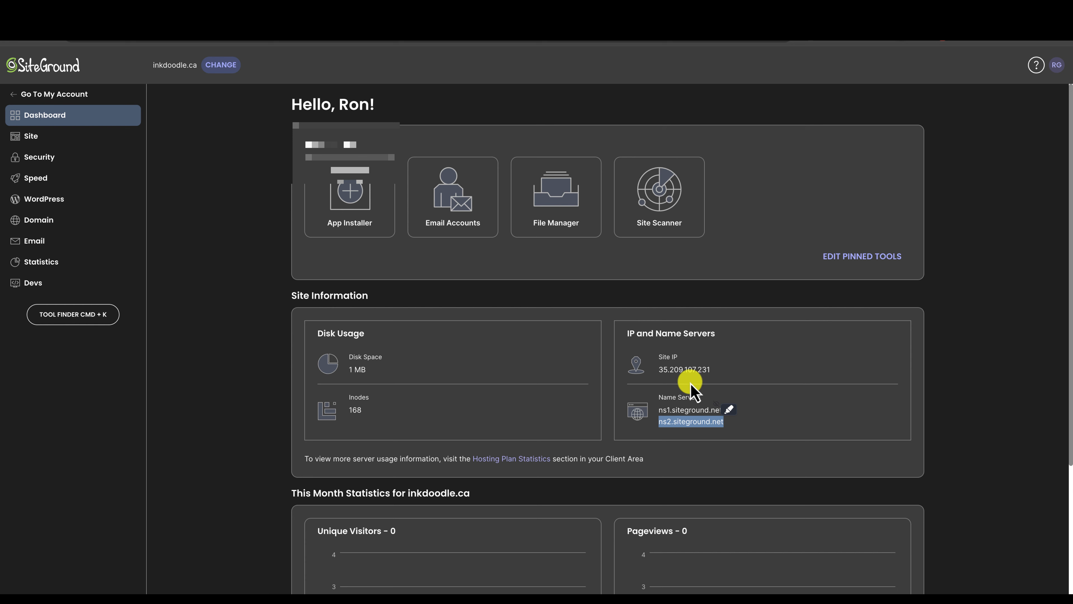
Create a new inkdoodle.ca email account using the user's name and a pasted strong password.
click(458, 218)
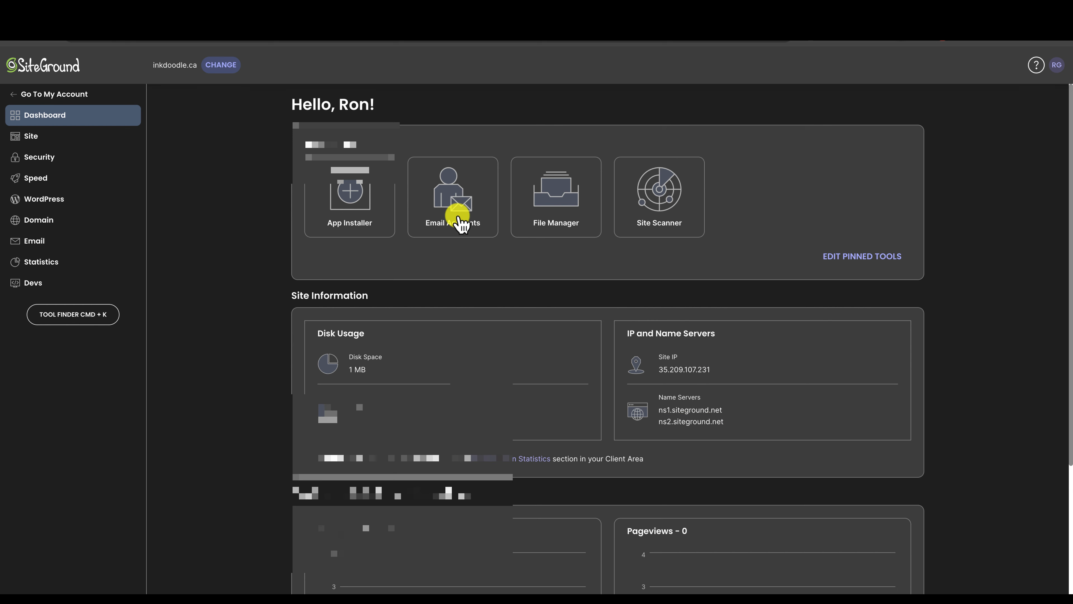
scroll(422, 274, down, 1)
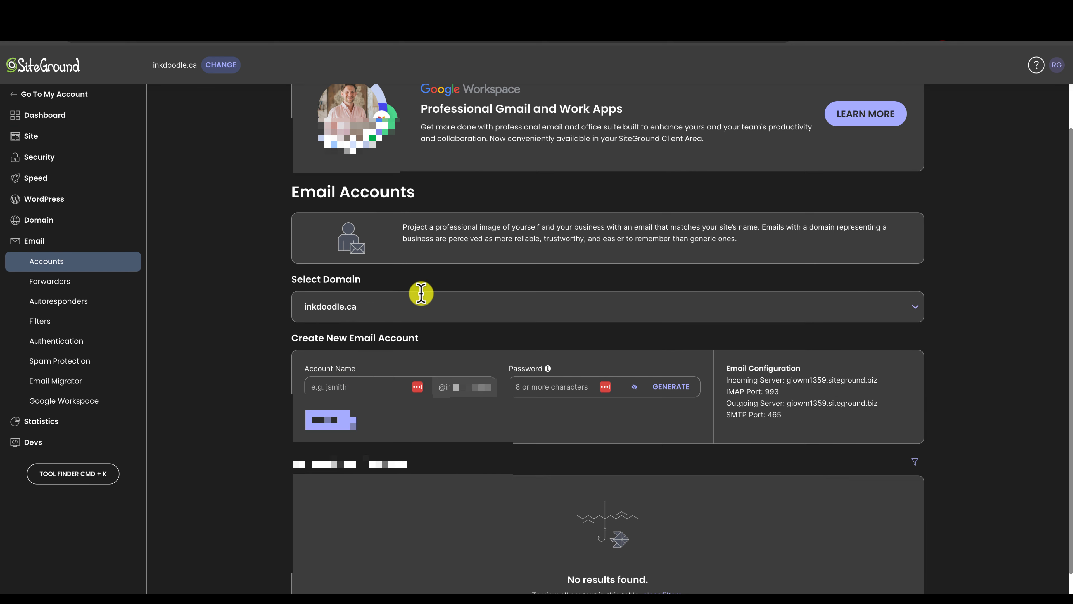
click(353, 381)
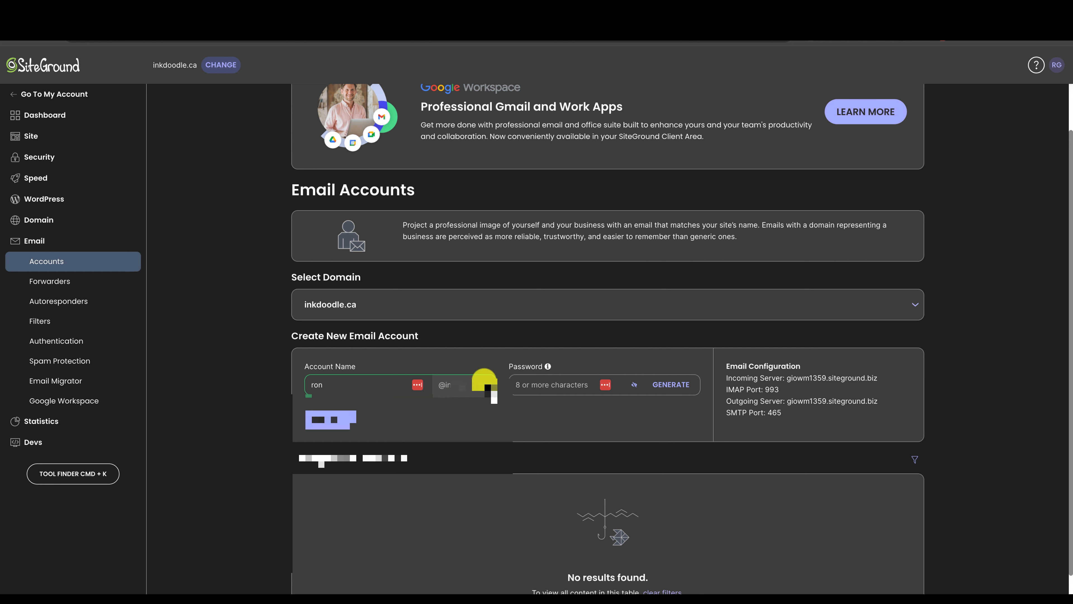
click(548, 383)
key(super+v)
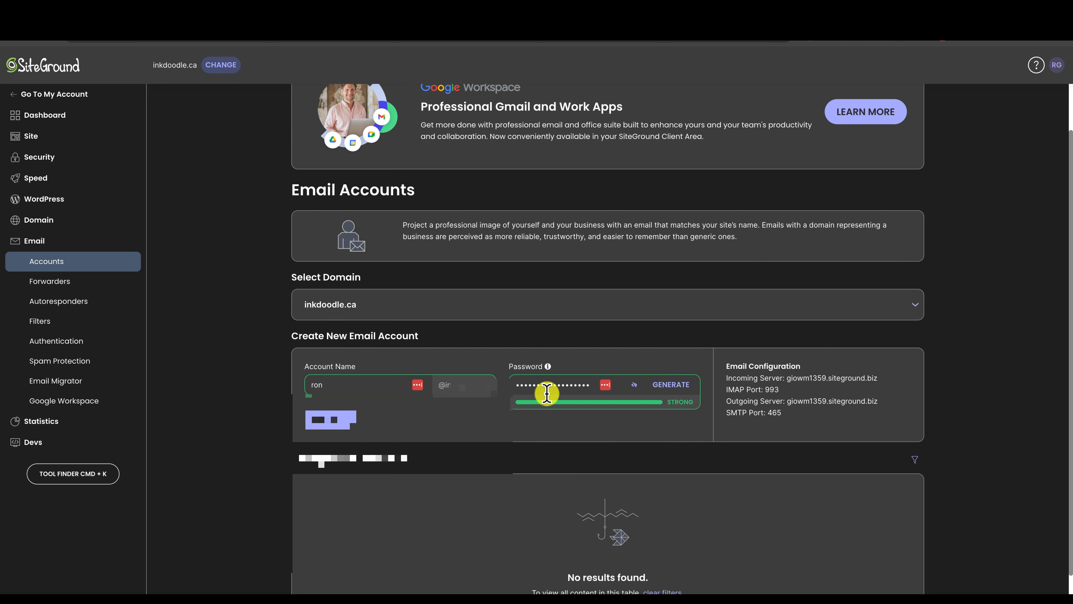
click(320, 419)
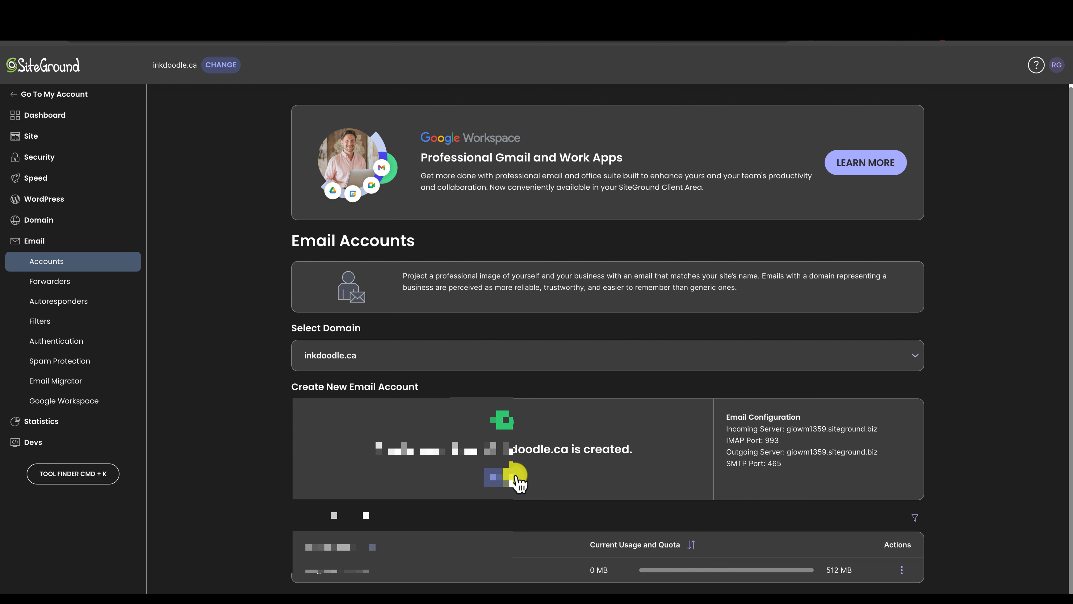
Dismiss the confirmation and review the mail settings: giowm1359.siteground.biz, IMAP 993, SMTP 465.
click(514, 478)
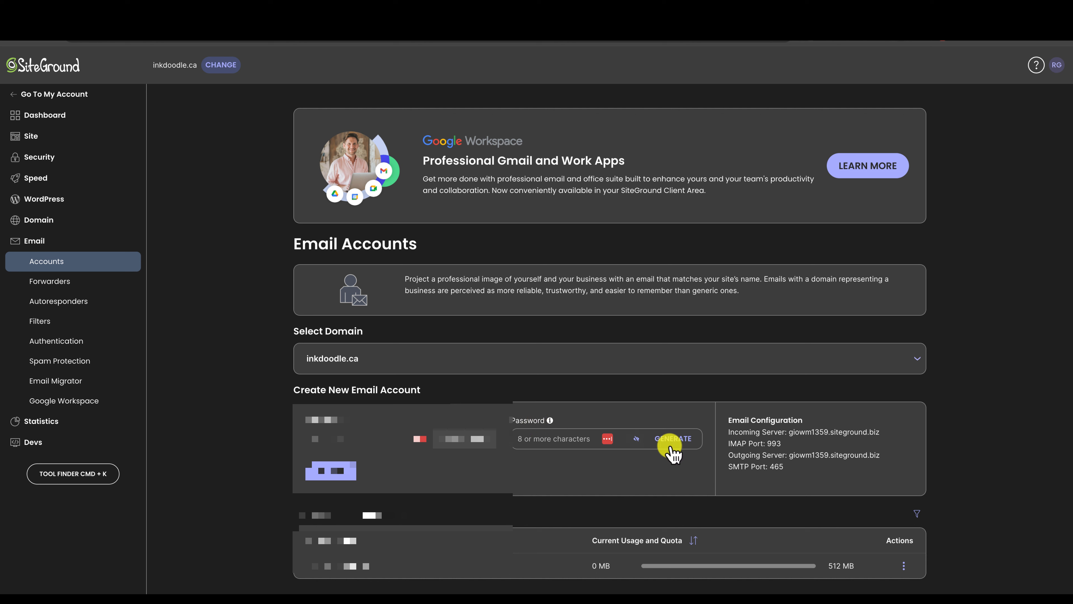
drag(730, 420, 854, 468)
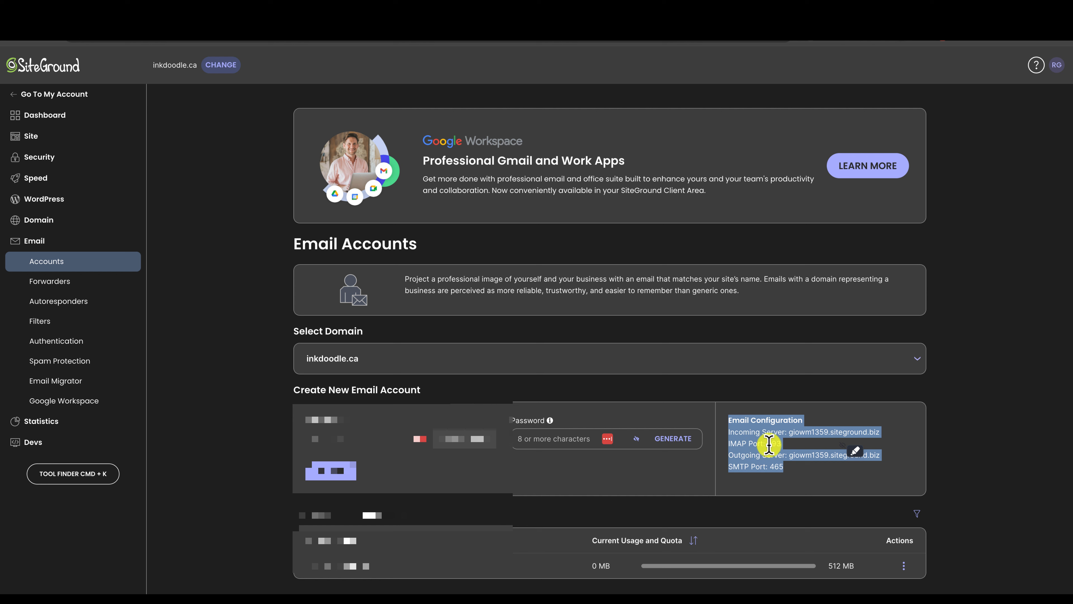
click(768, 443)
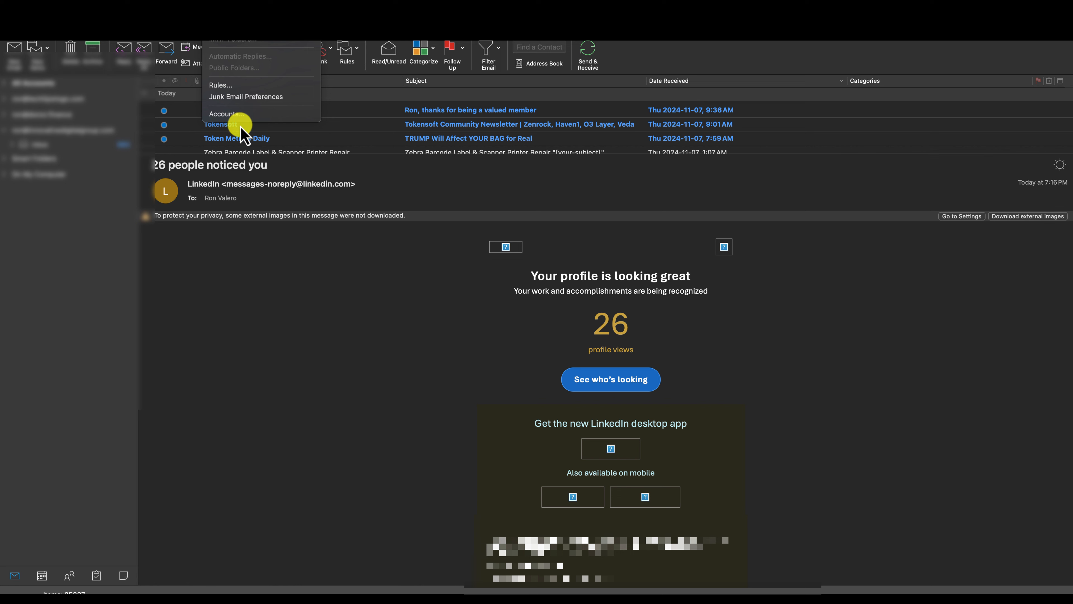
Add a new Outlook account for the mailbox's email address and choose IMAP/POP setup.
click(241, 114)
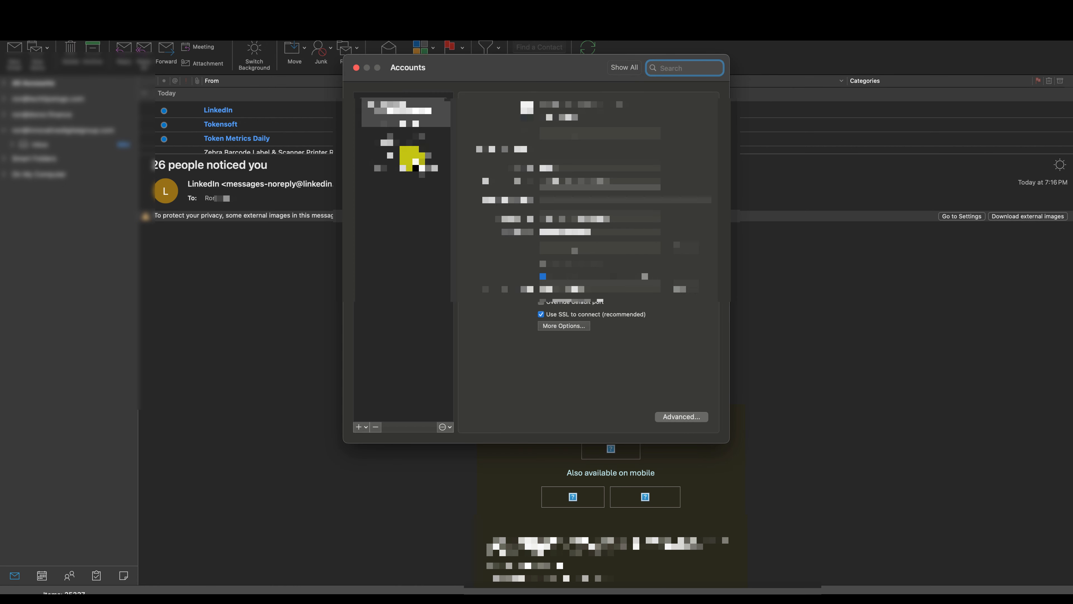
click(360, 427)
click(383, 446)
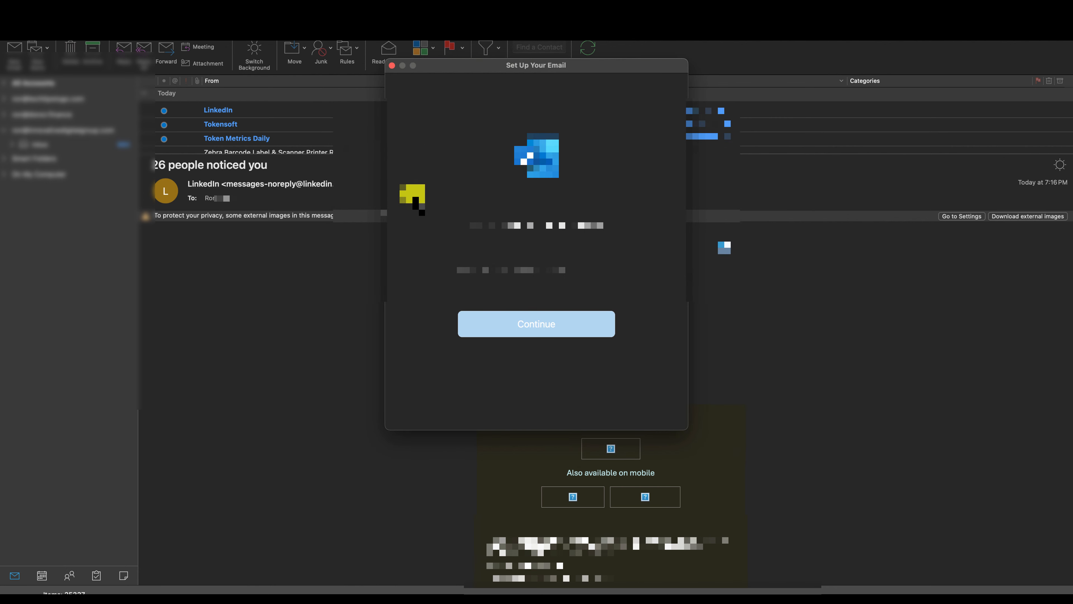
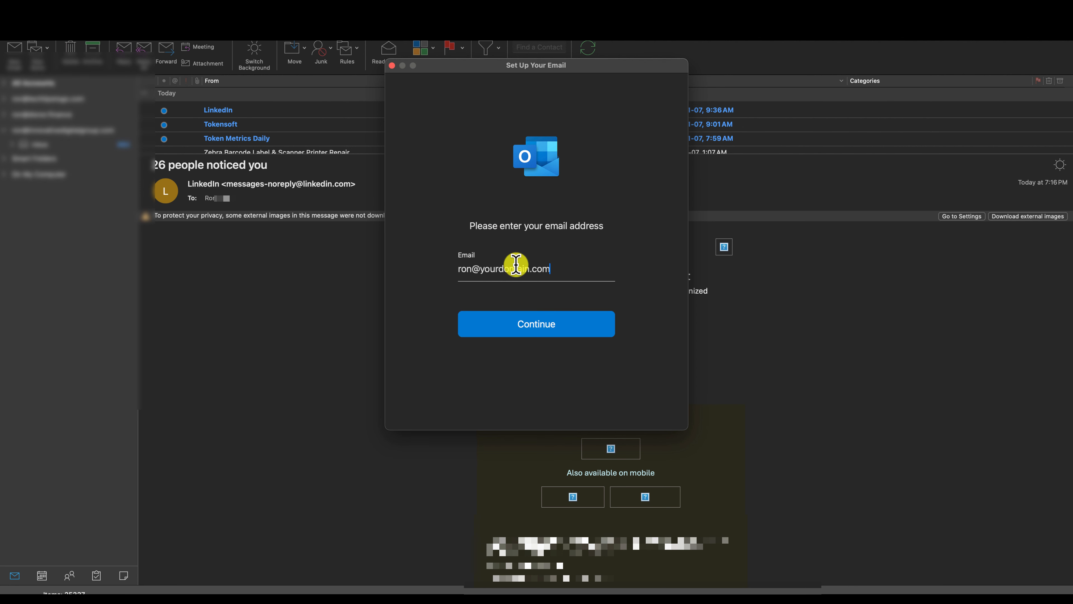
click(539, 330)
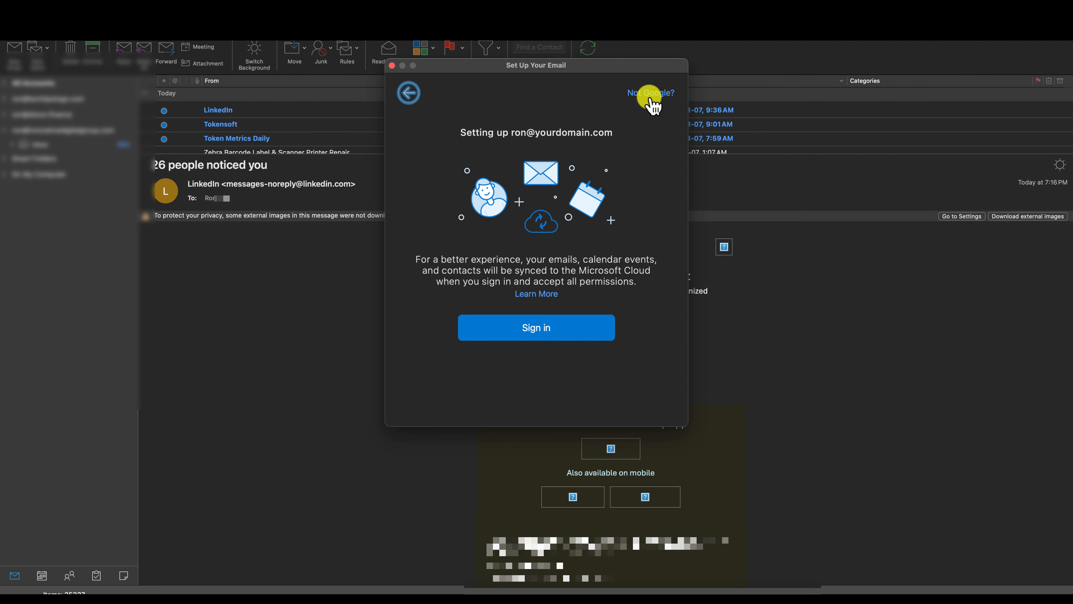
click(650, 94)
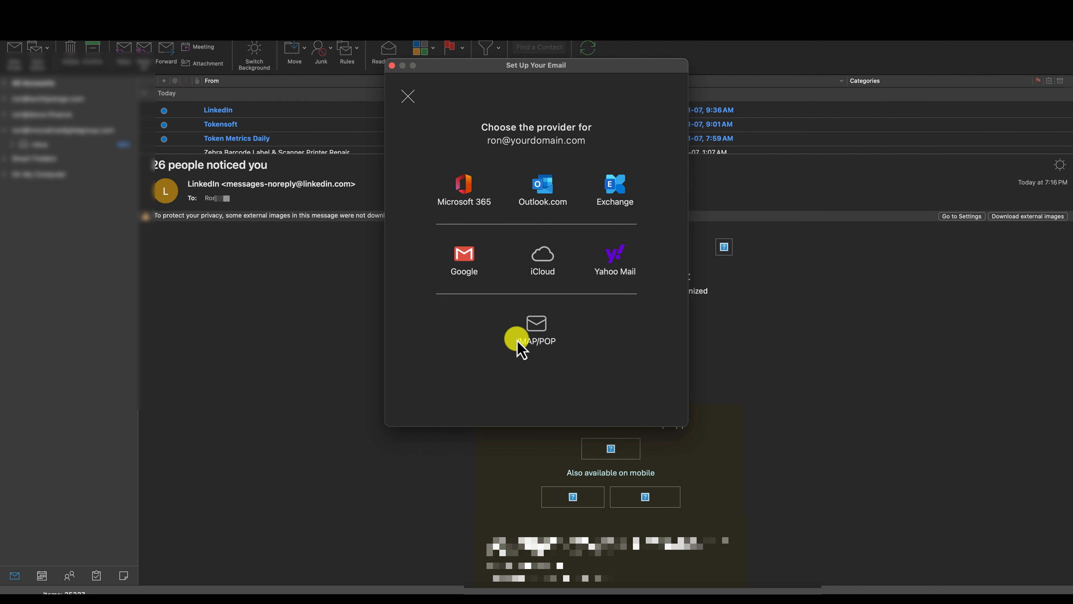
click(541, 333)
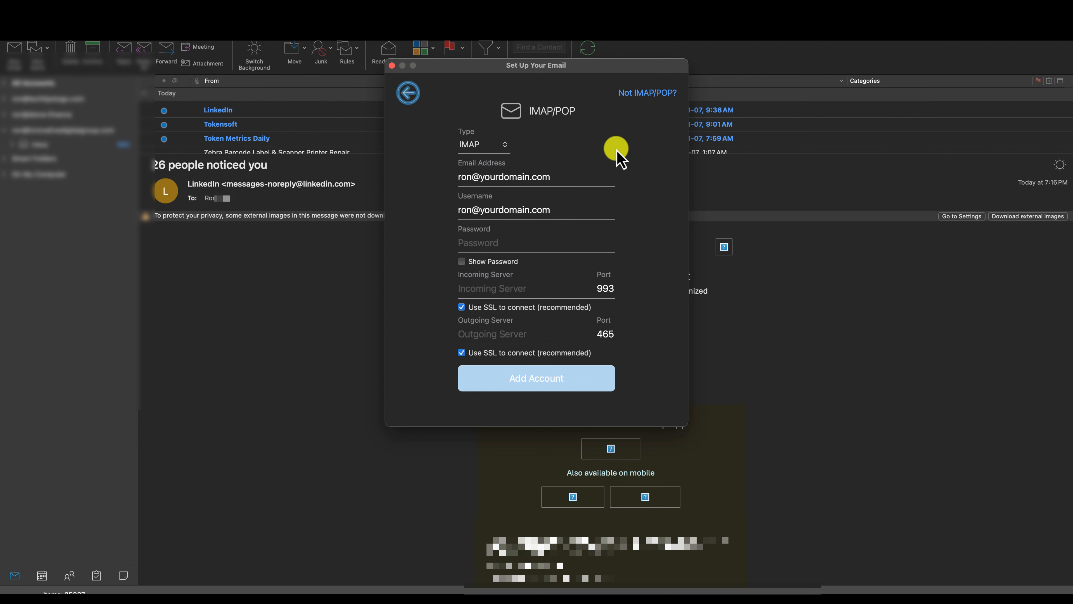
Copy giowm1359.siteground.biz from SiteGround into Outlook's Incoming Server field.
key(super+Tab)
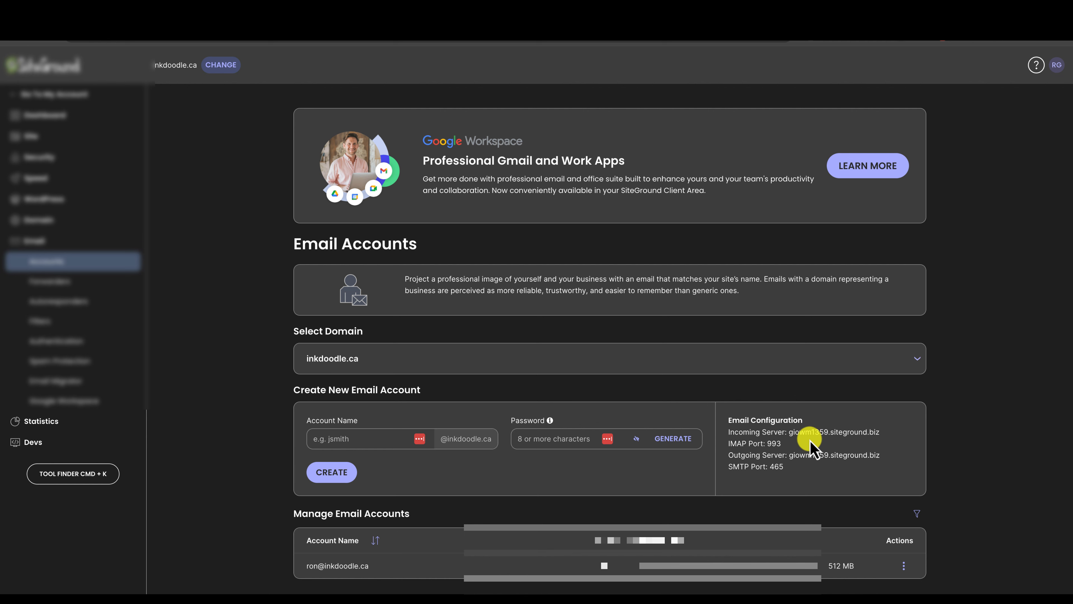
drag(790, 433, 876, 435)
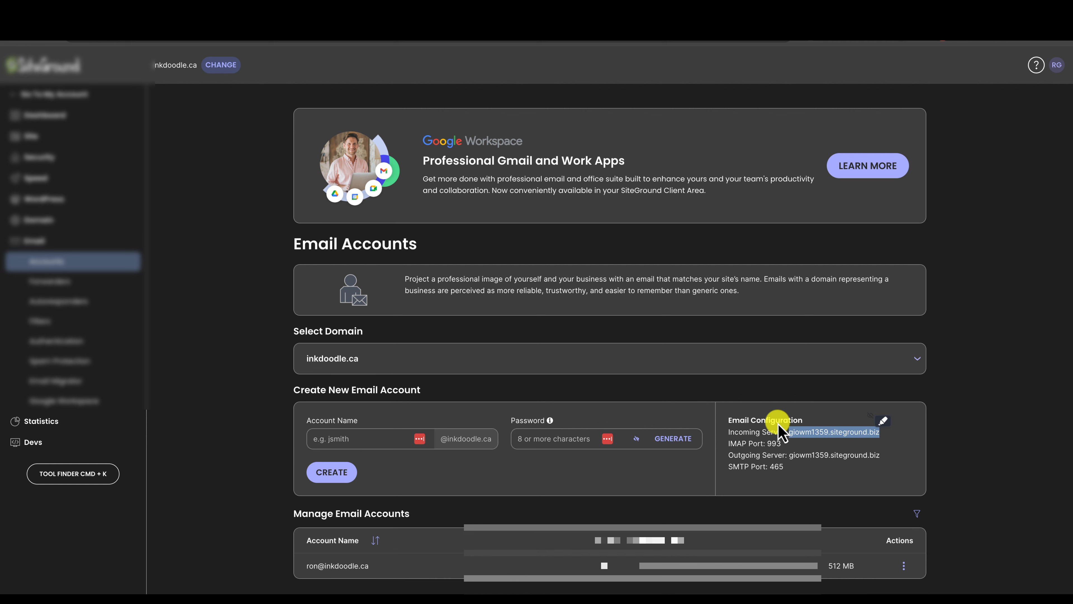
key(super+Tab)
click(463, 290)
text(giowm1359.siteground.biz)
Fill the Outgoing Server with giowm1359.siteground.biz and paste the mailbox password.
key(super+Tab)
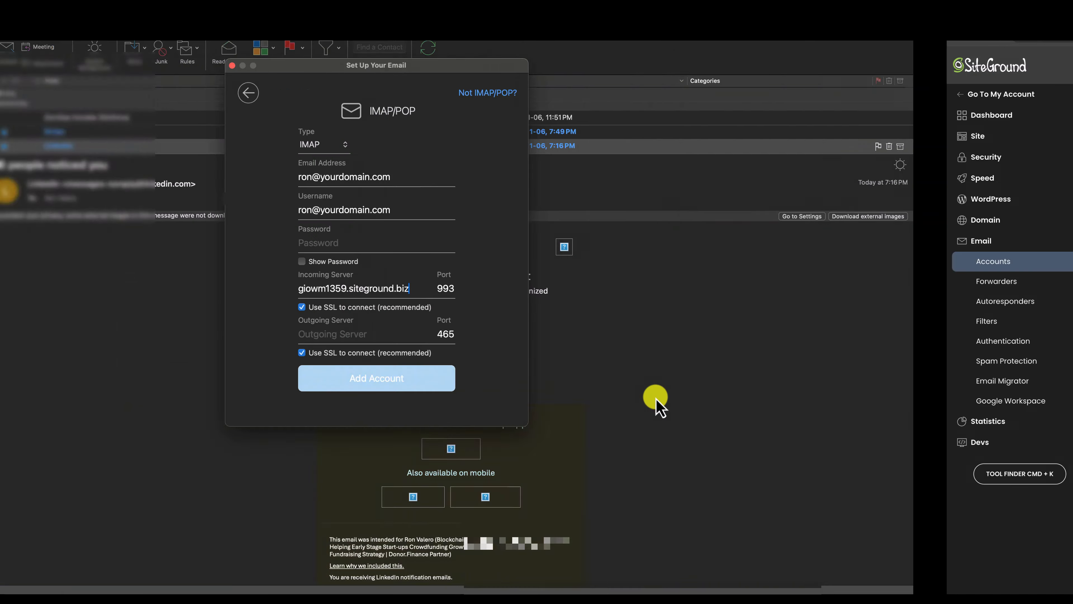
key(super+Tab)
key(super+Tab)
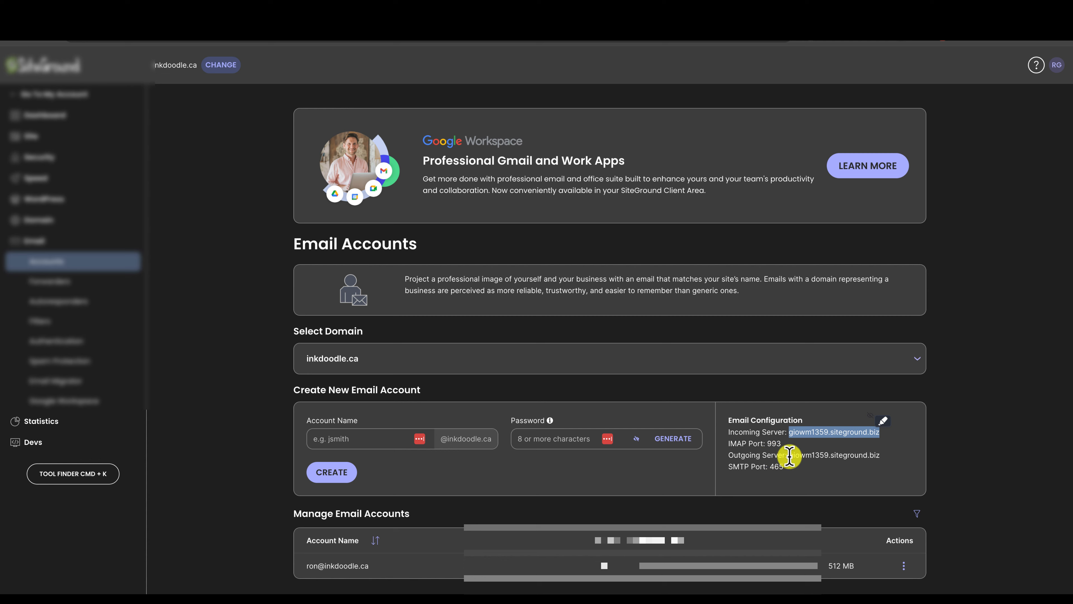
key(super+Tab)
key(super+Tab)
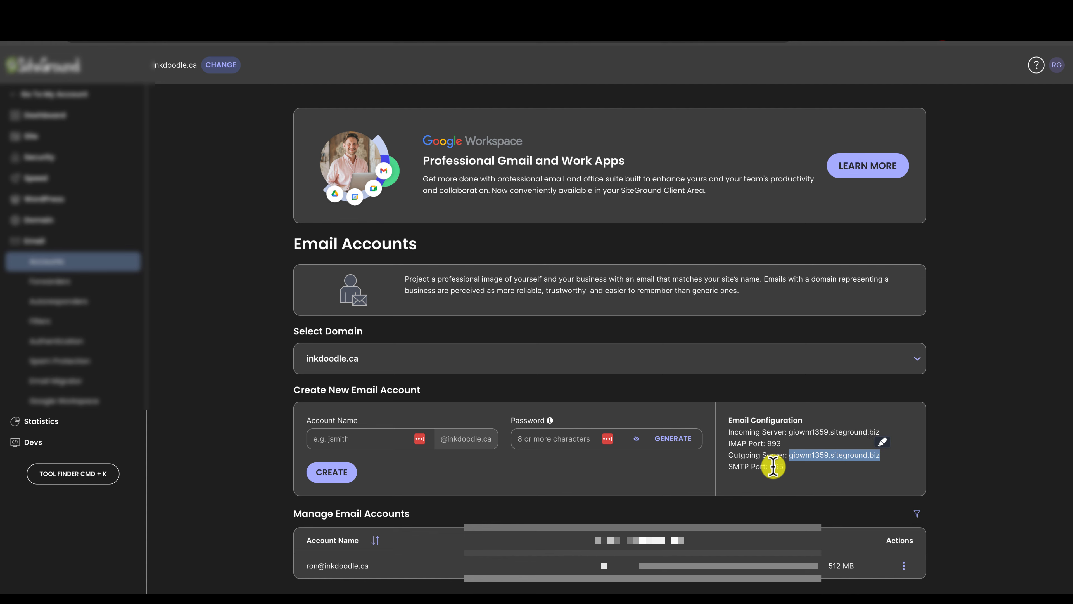
key(super+Tab)
text(giowm1359.siteground.biz)
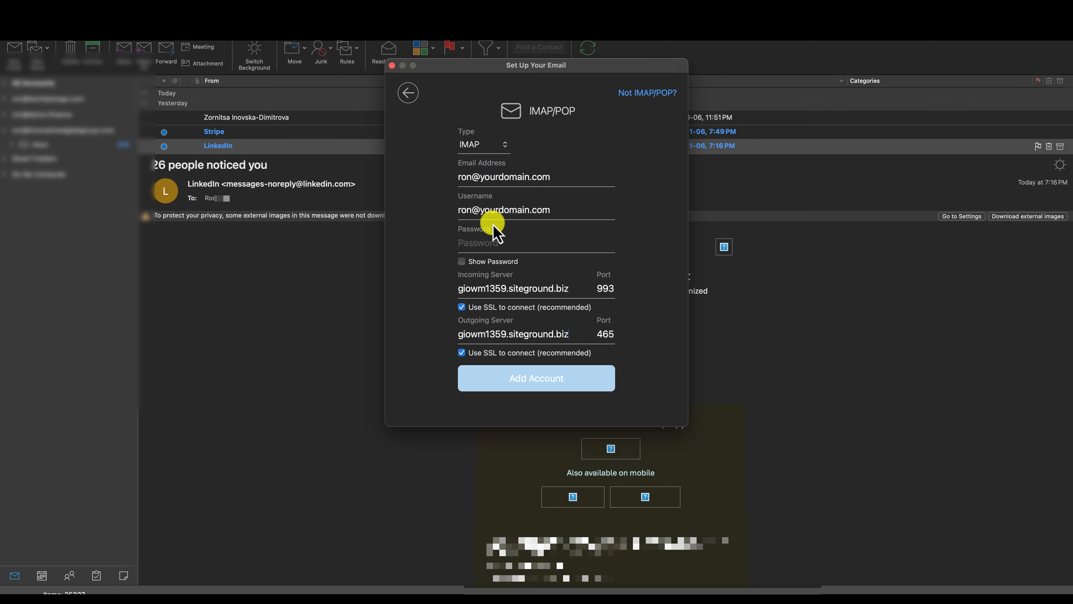
click(492, 243)
key(super+v)
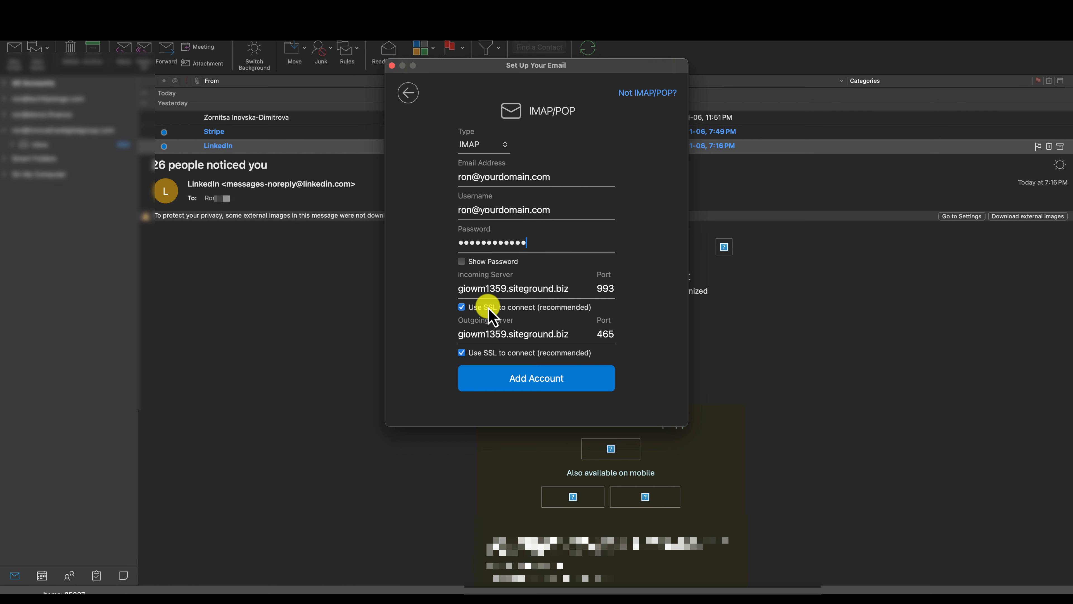